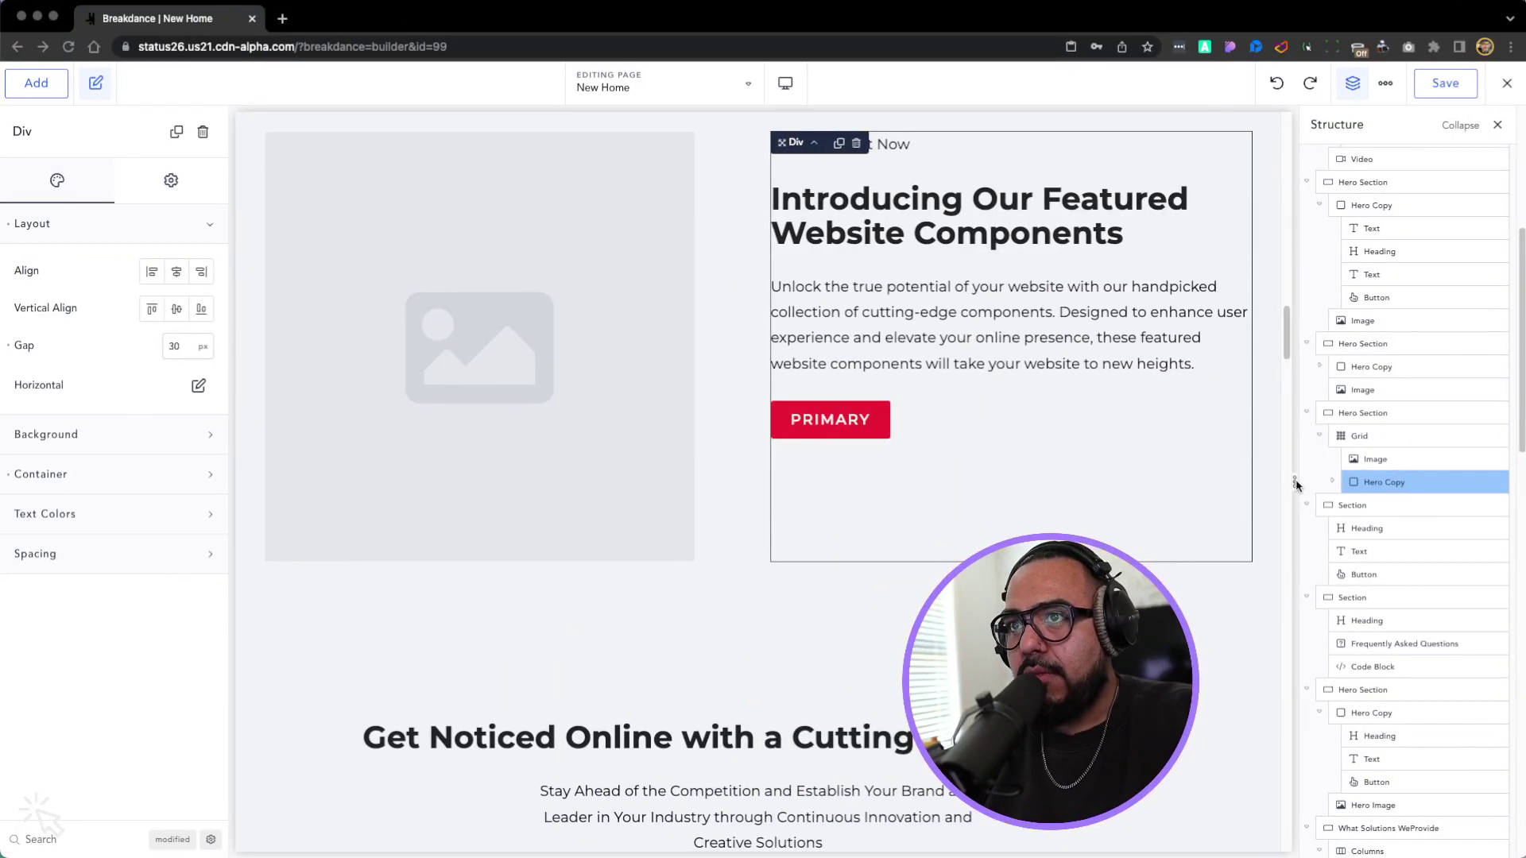
- Select all the text of the hero paragraph under 'Introducing Our Featured Website Components'
scroll(494, 412, up, 2)
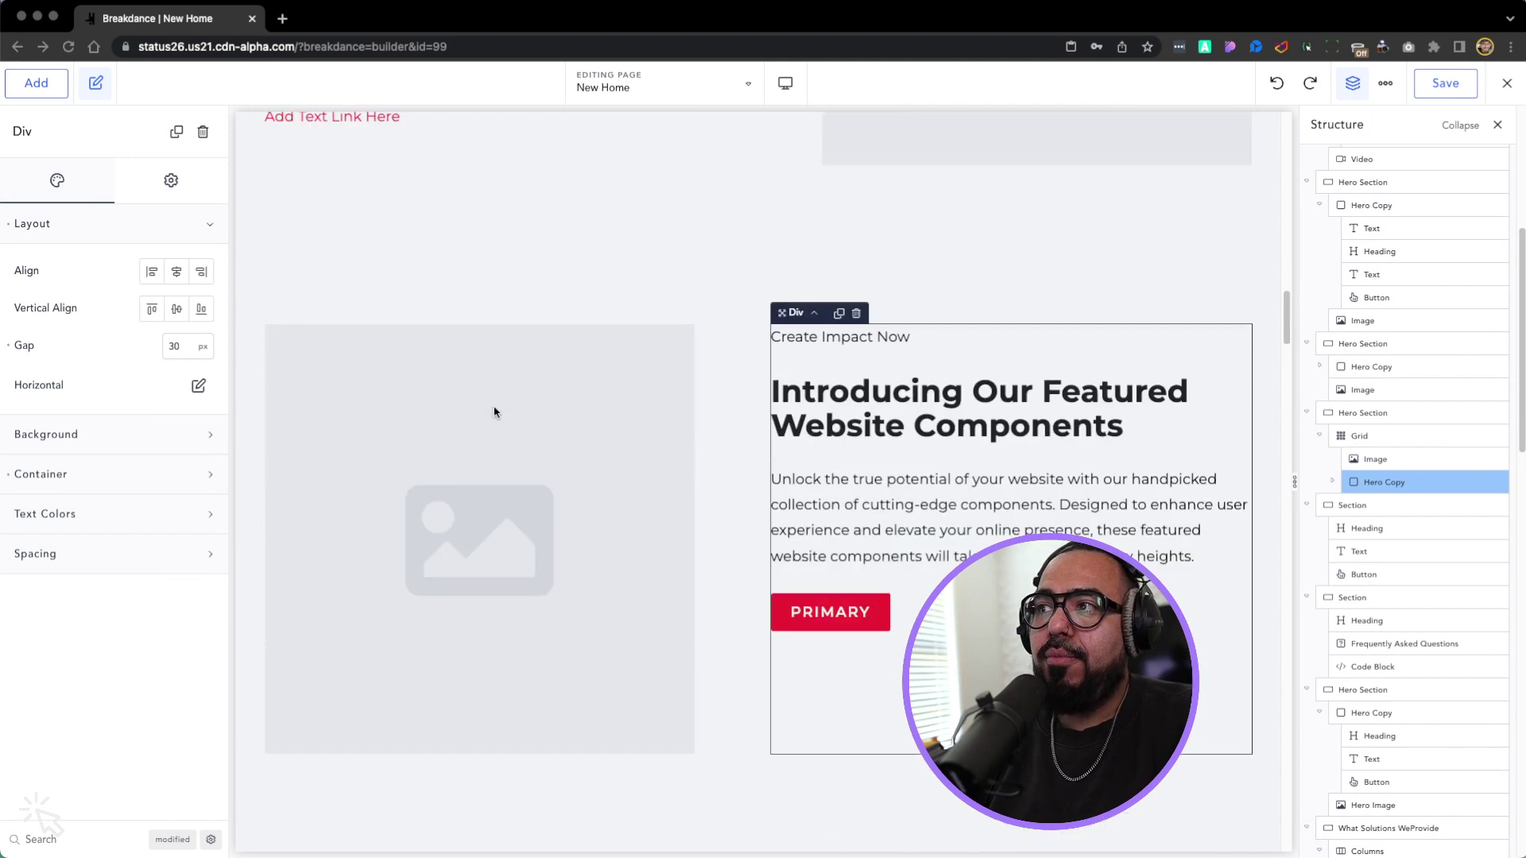
click(1006, 513)
click(626, 280)
double_click(865, 530)
key(ctrl+a)
- Replace it with seven lines of random filler text, then select the hero section
text(adjkhfajkldnfjandjfnajkndfjnajd)
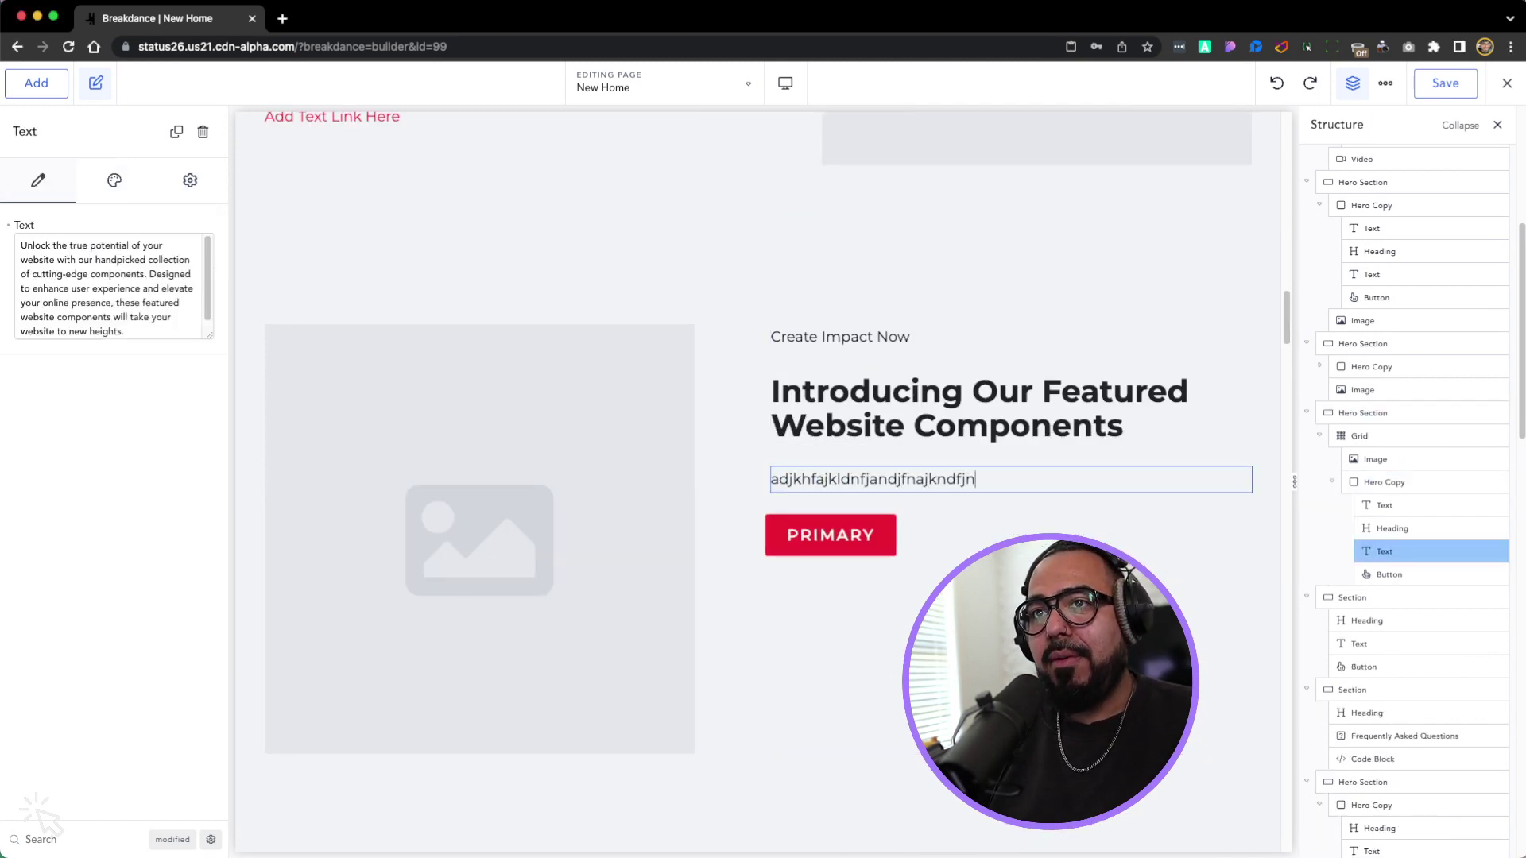
key(Return)
text(adnfakldnfa)
key(Return)
text(dfajbdfjkabdsf)
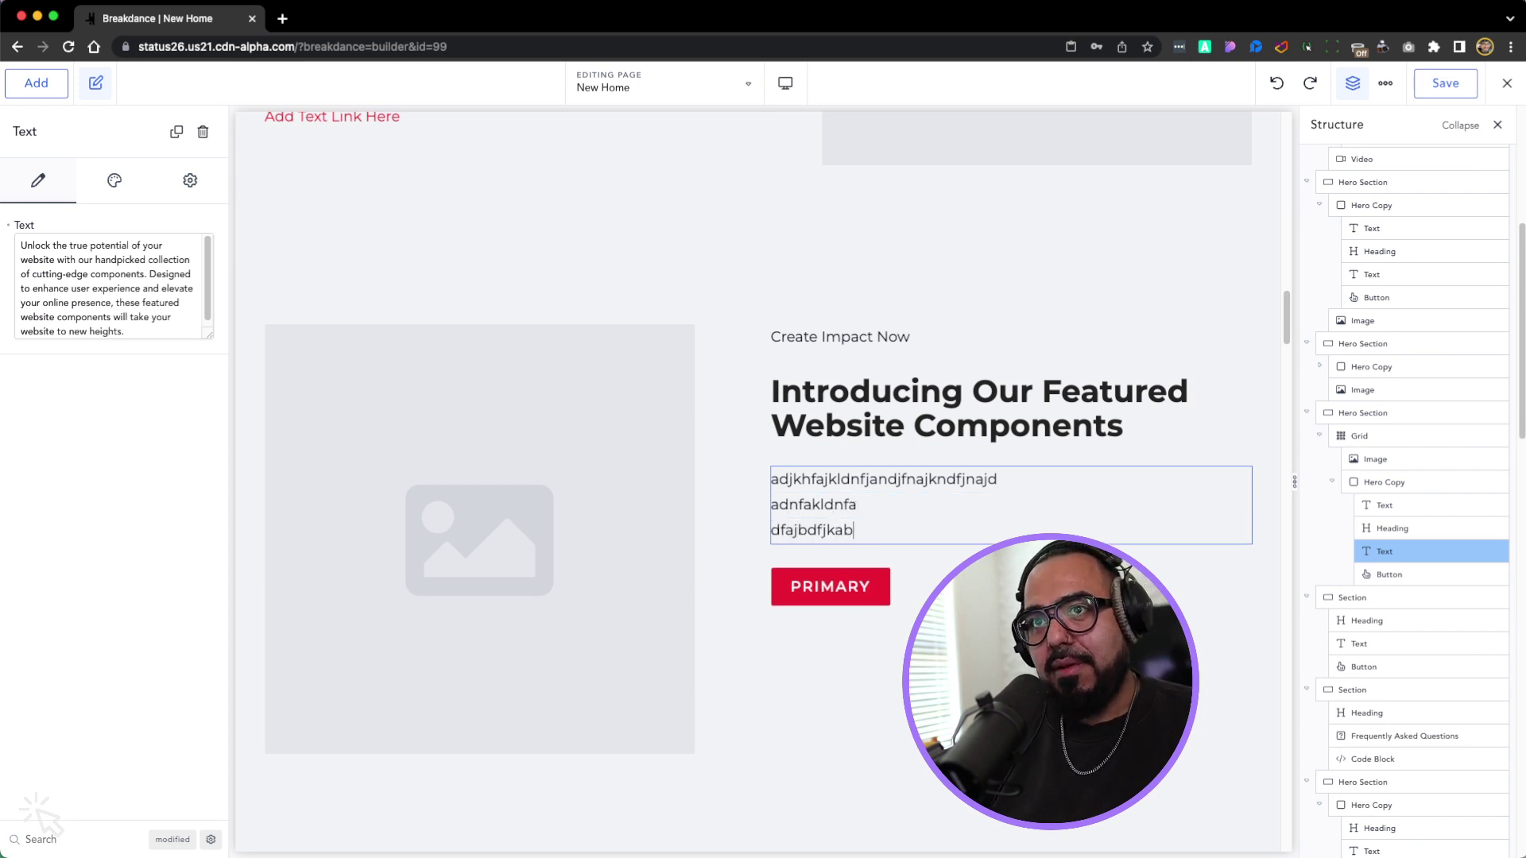
key(Return)
text(adfjkadbf'ad)
key(Return)
text(ajdbfkjad)
key(Return)
text(jabdjfabdskfbajksdbf)
key(Return)
text(dfjabsdjf)
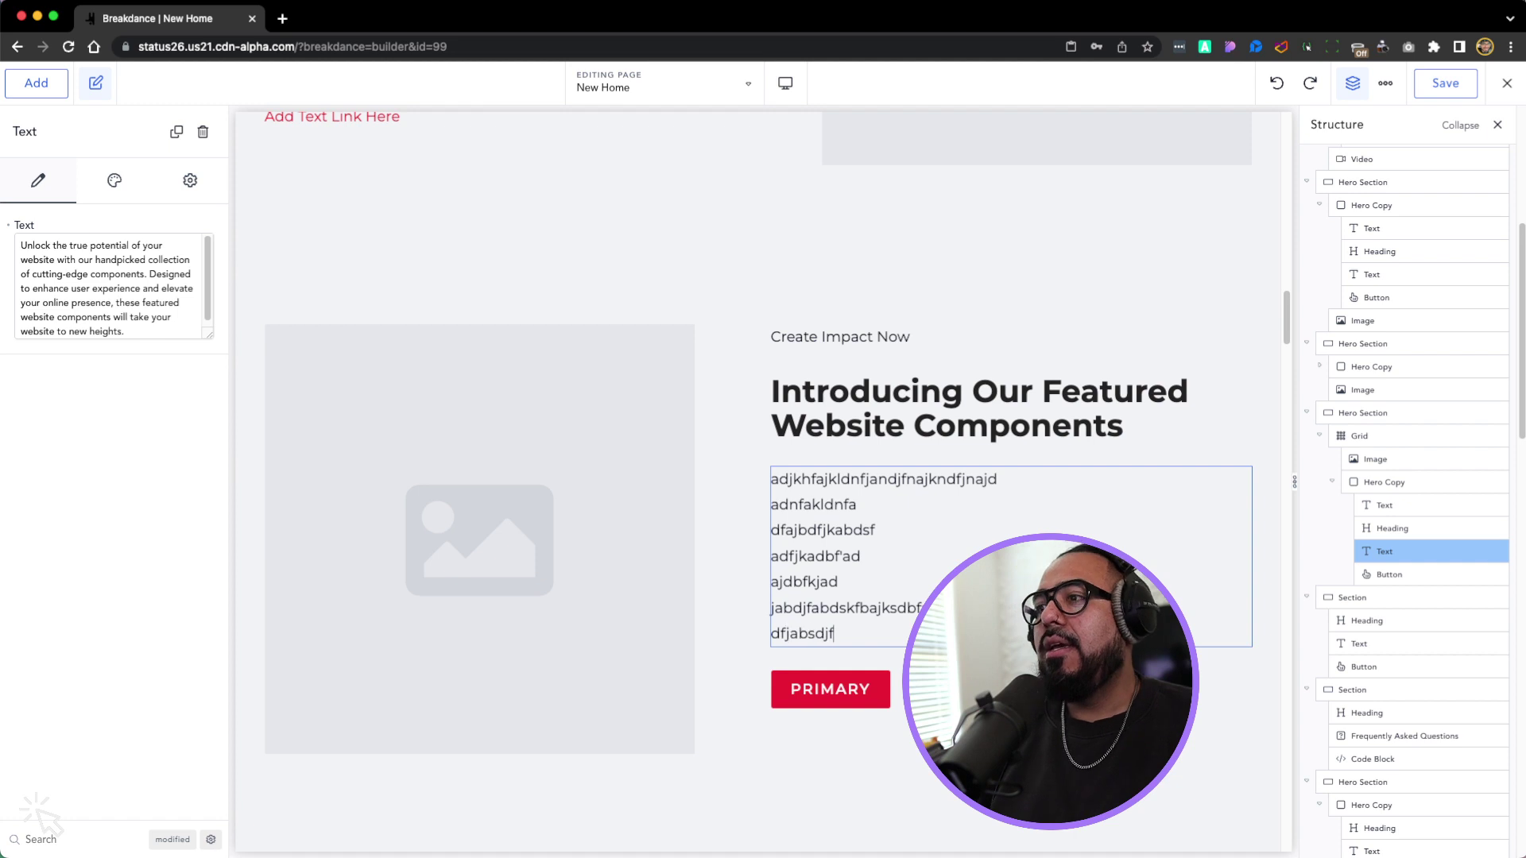
click(757, 316)
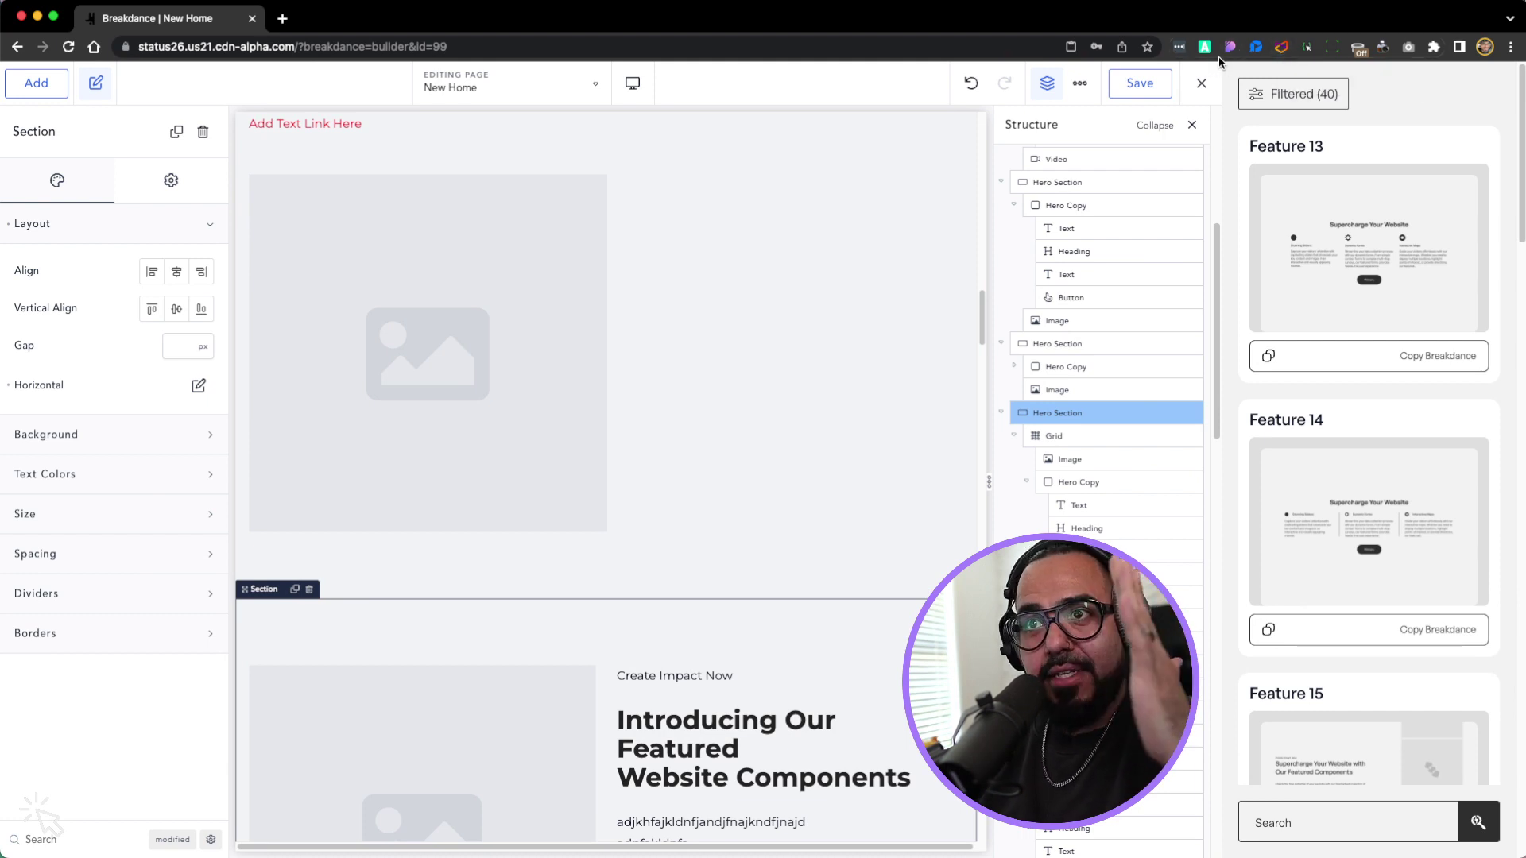
scroll(1352, 294, down, 10)
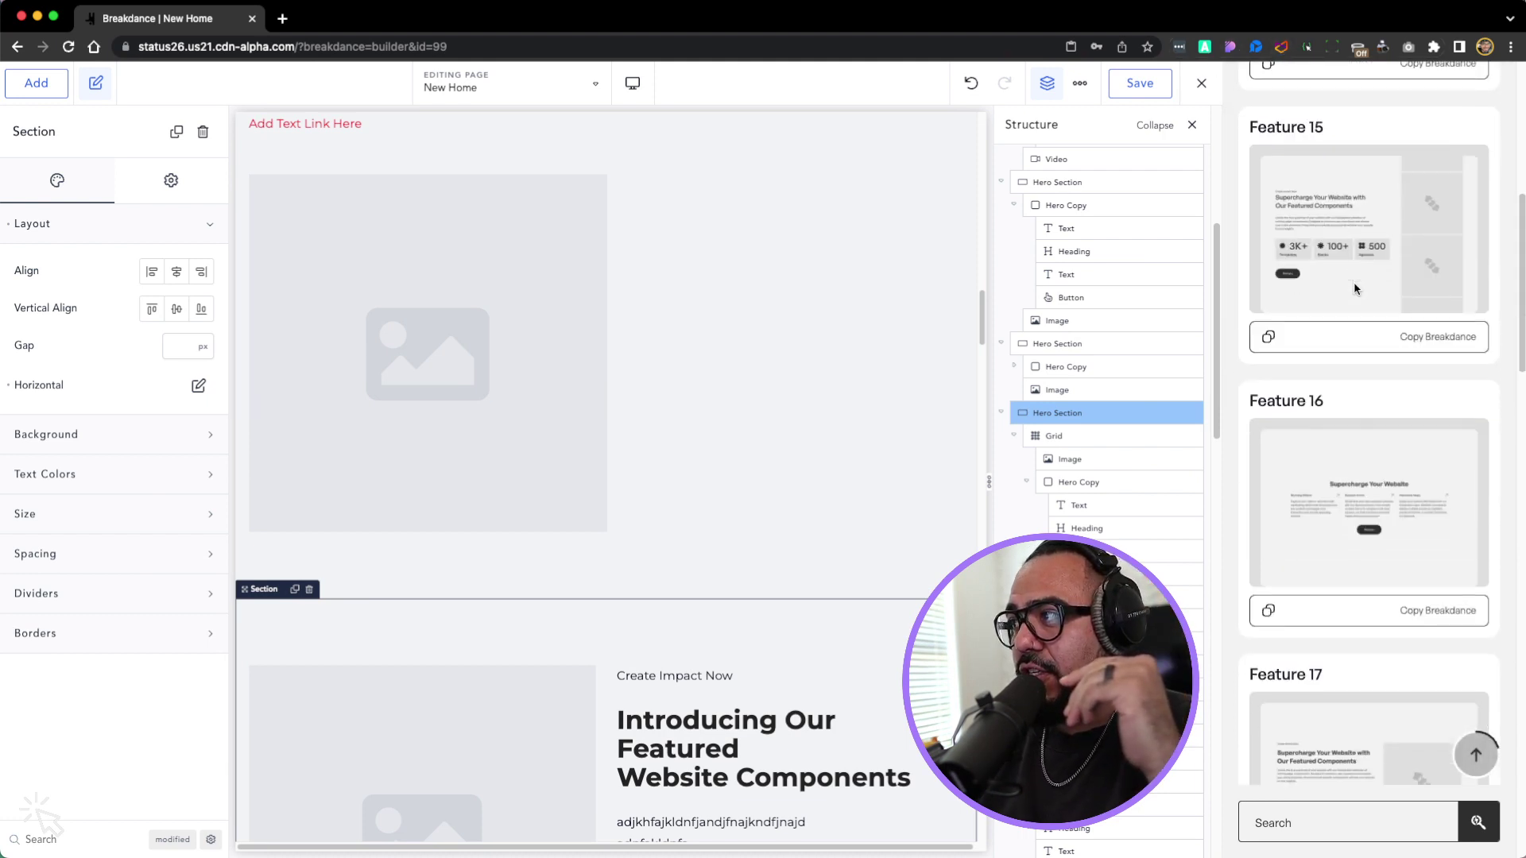
scroll(1355, 289, down, 3)
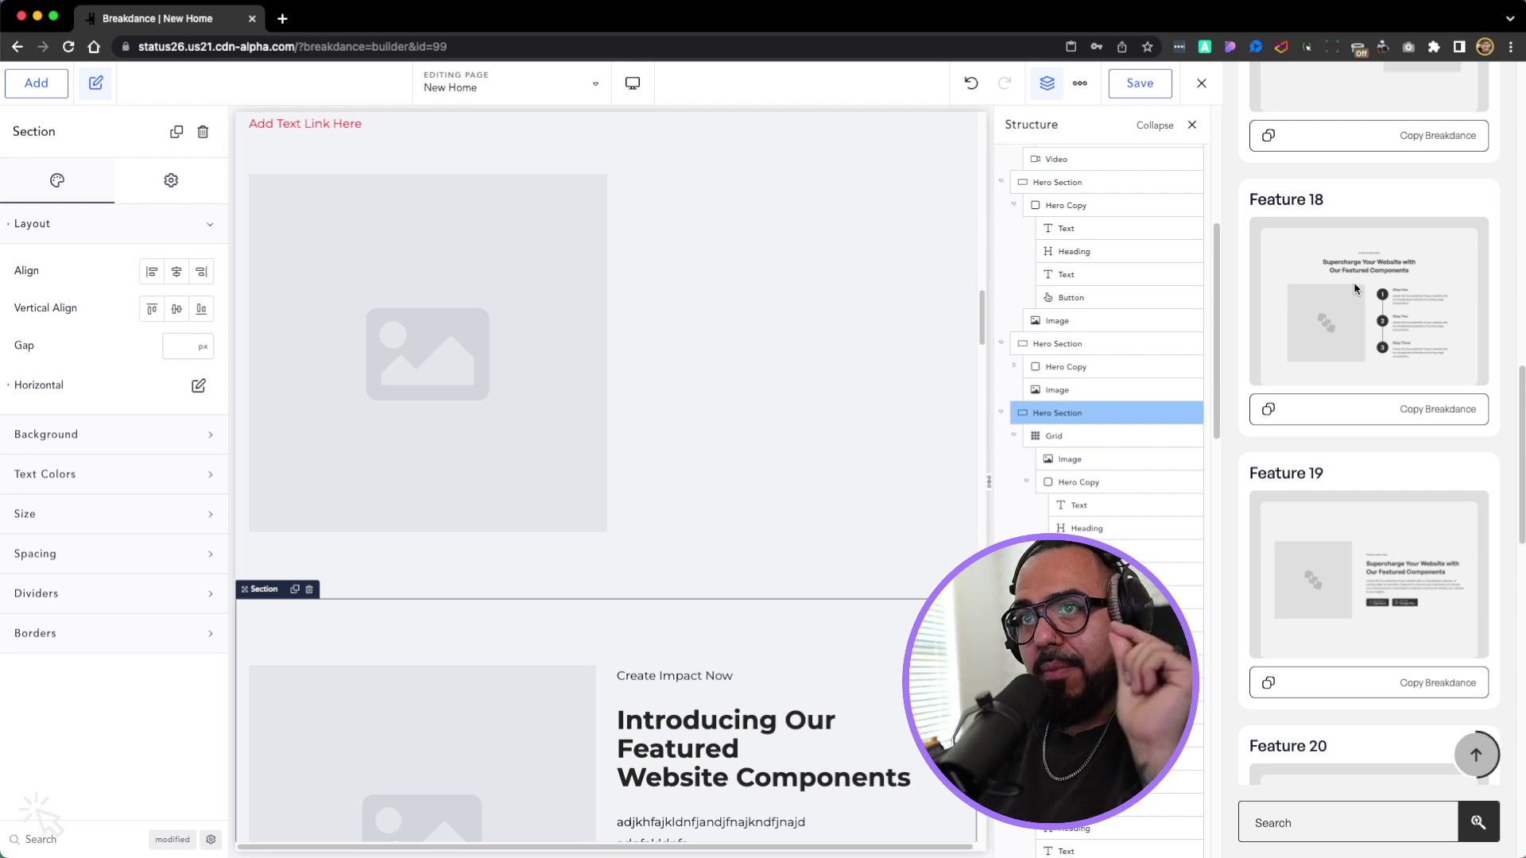
scroll(1420, 527, down, 5)
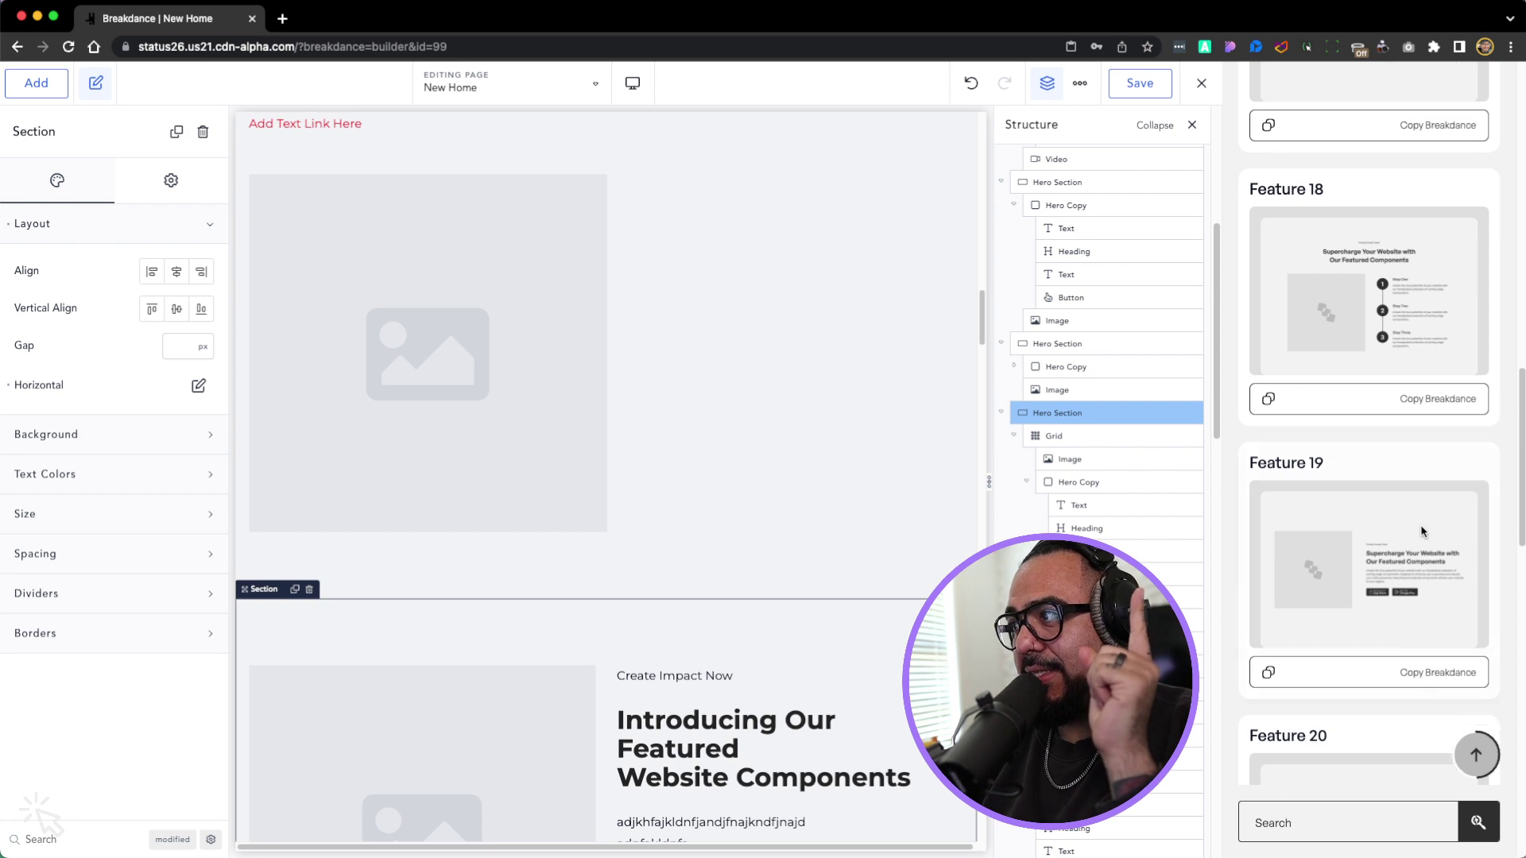
scroll(1396, 553, down, 7)
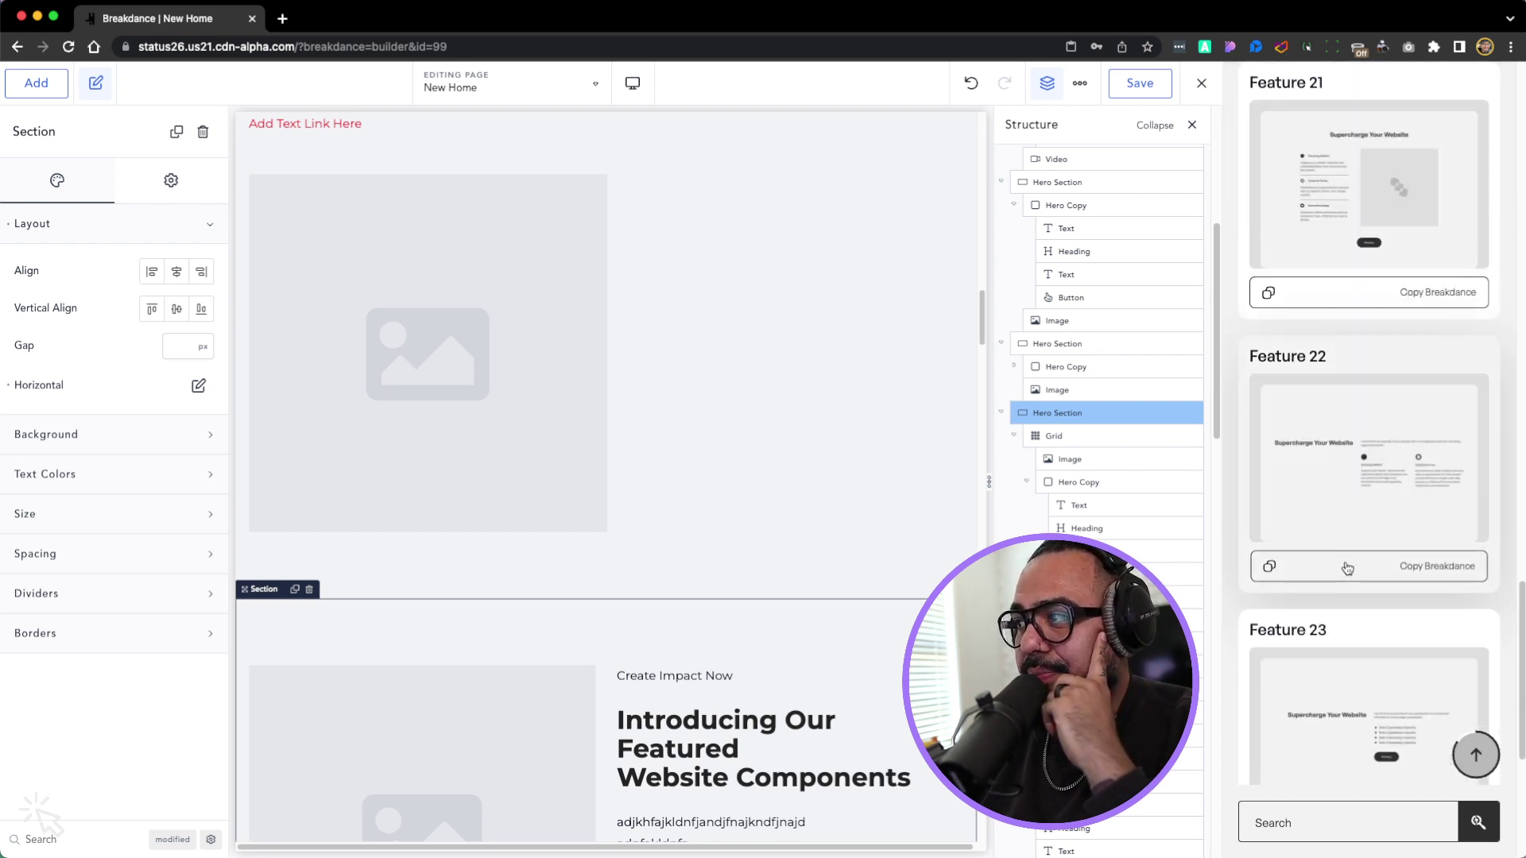
scroll(1363, 578, down, 5)
scroll(1355, 604, up, 20)
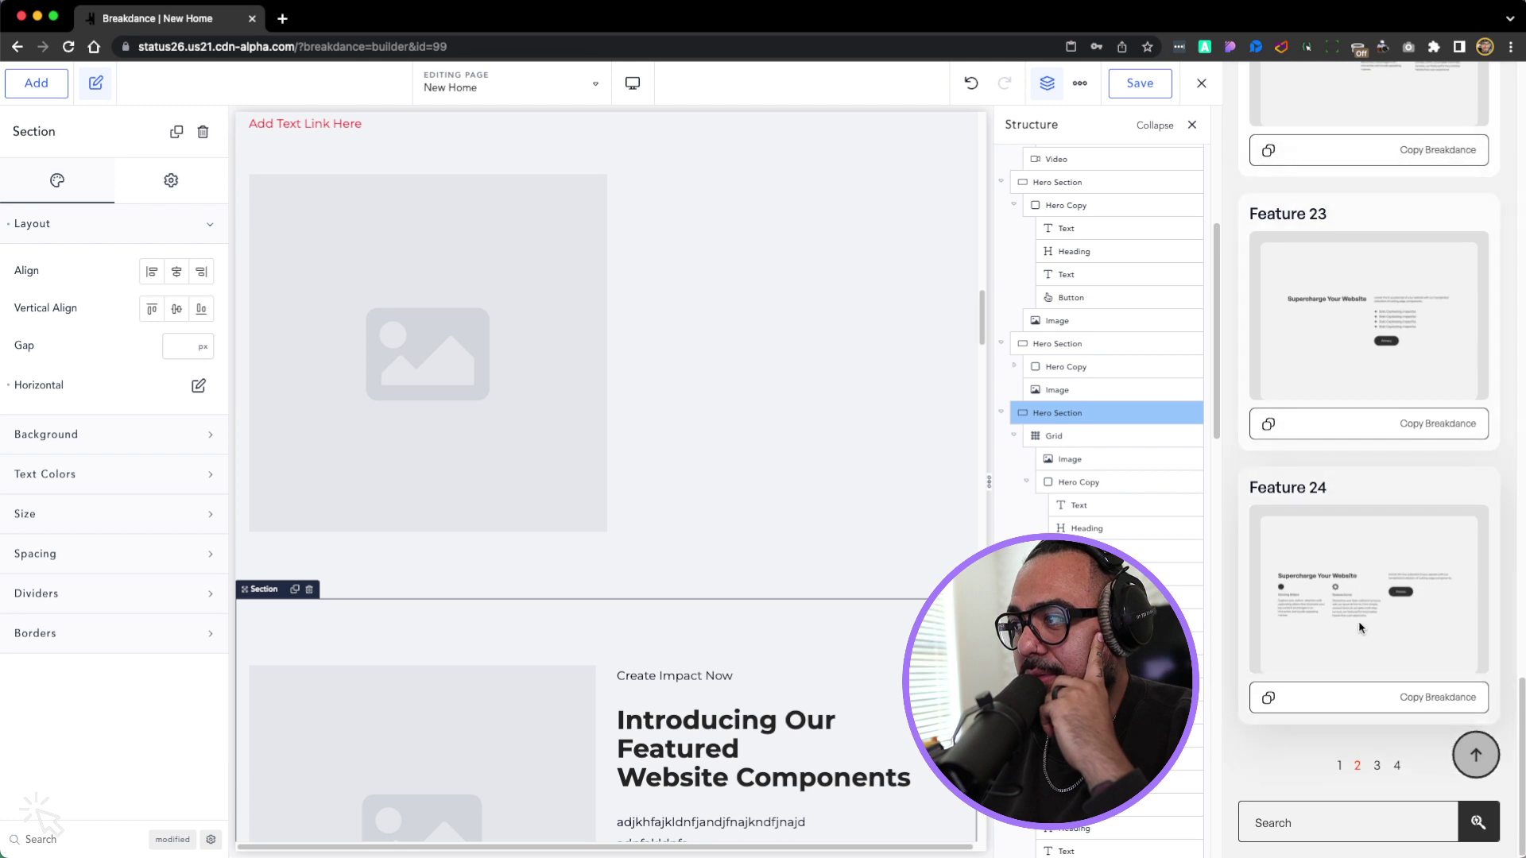
scroll(1359, 627, up, 5)
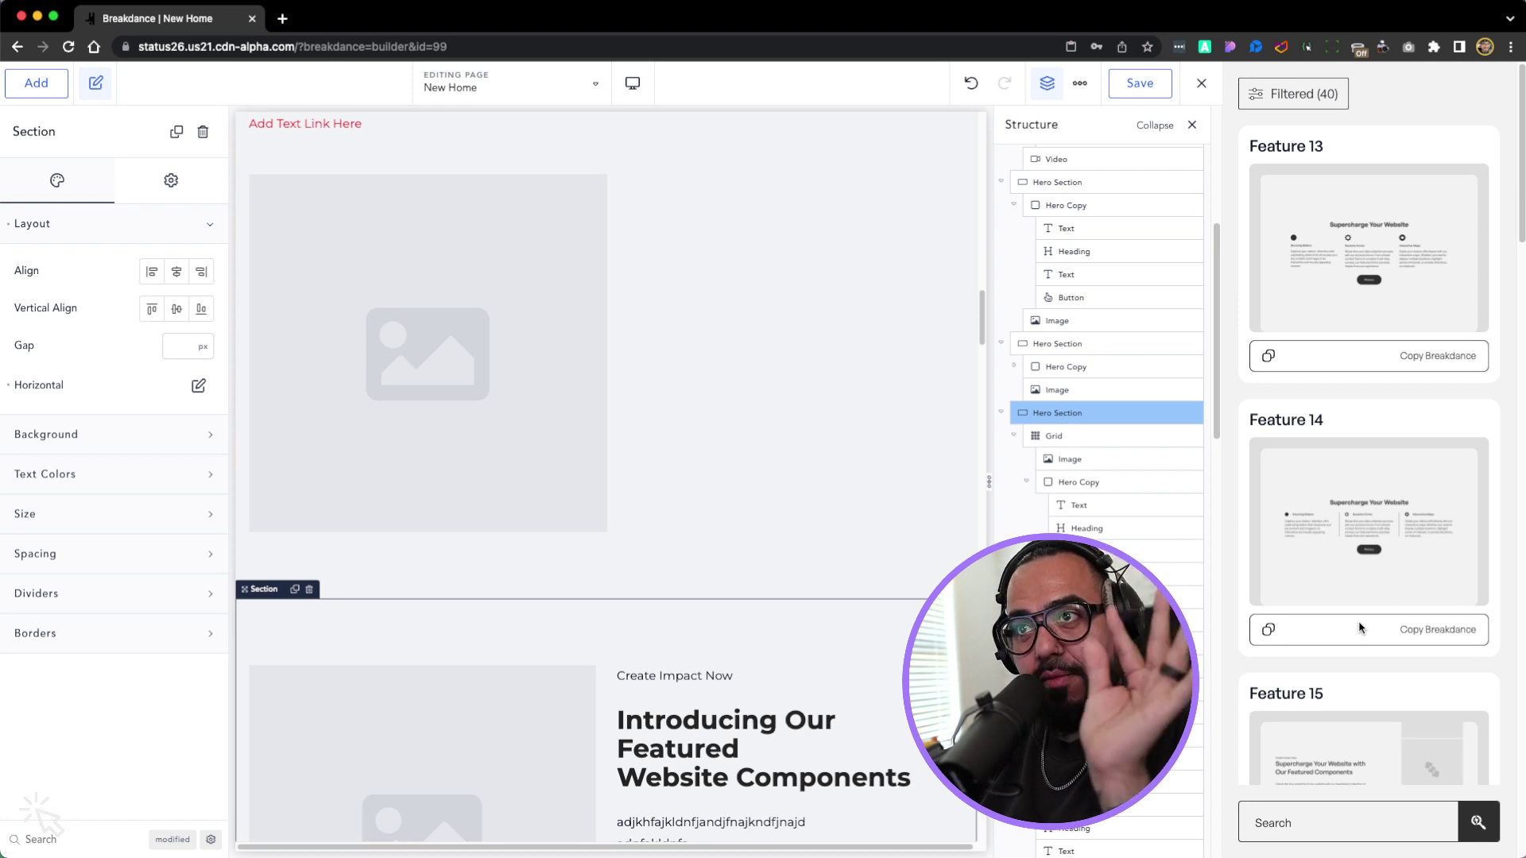
- Paste Feature 13 (Stunning Sliders, Dynamic Forms, Interactive Maps) below the hero section and close the sidebar
click(1376, 364)
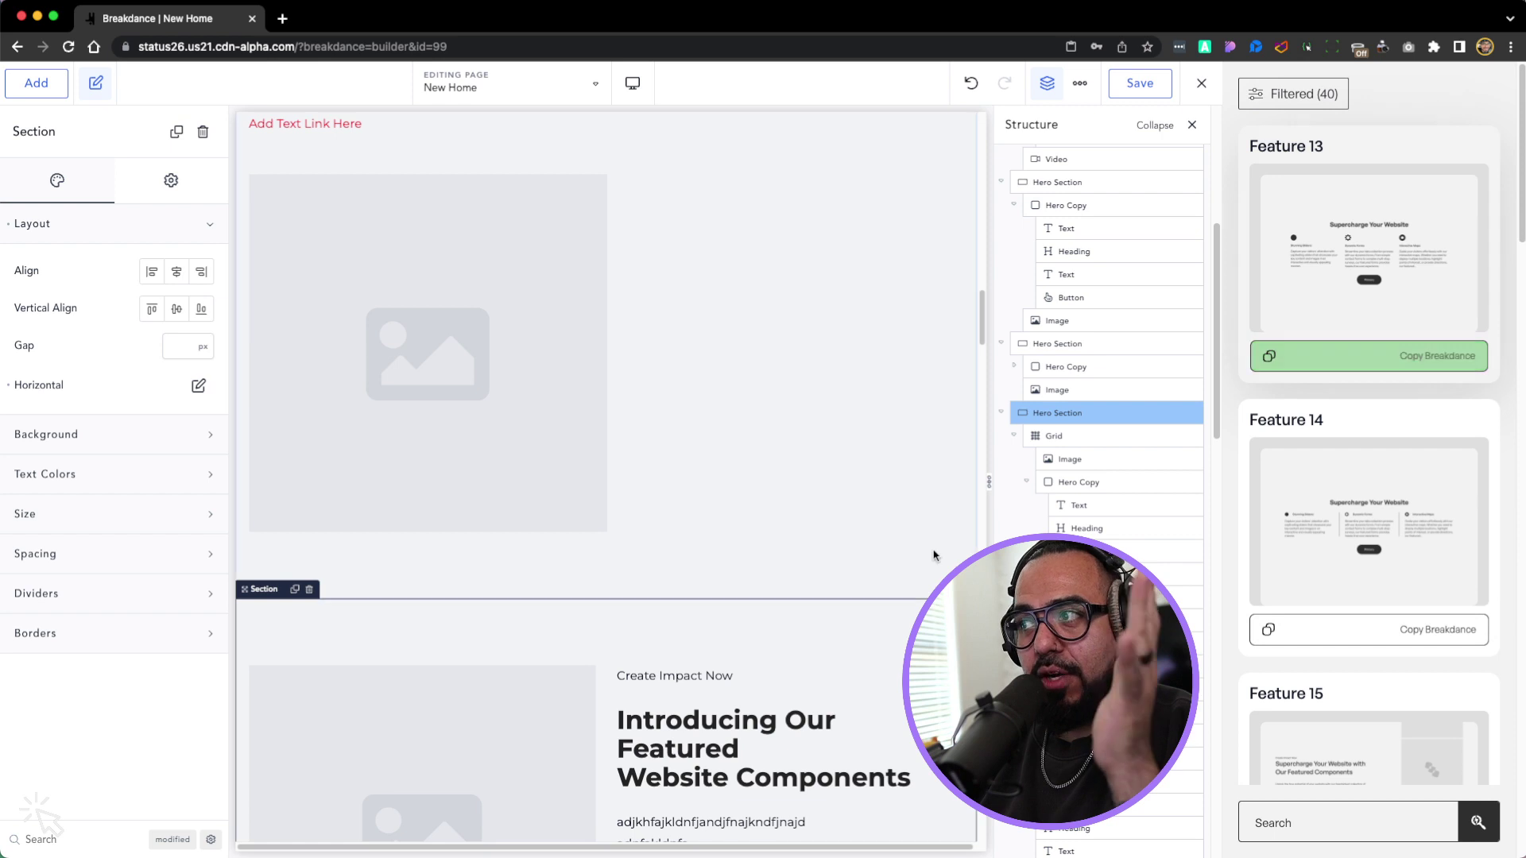
click(902, 535)
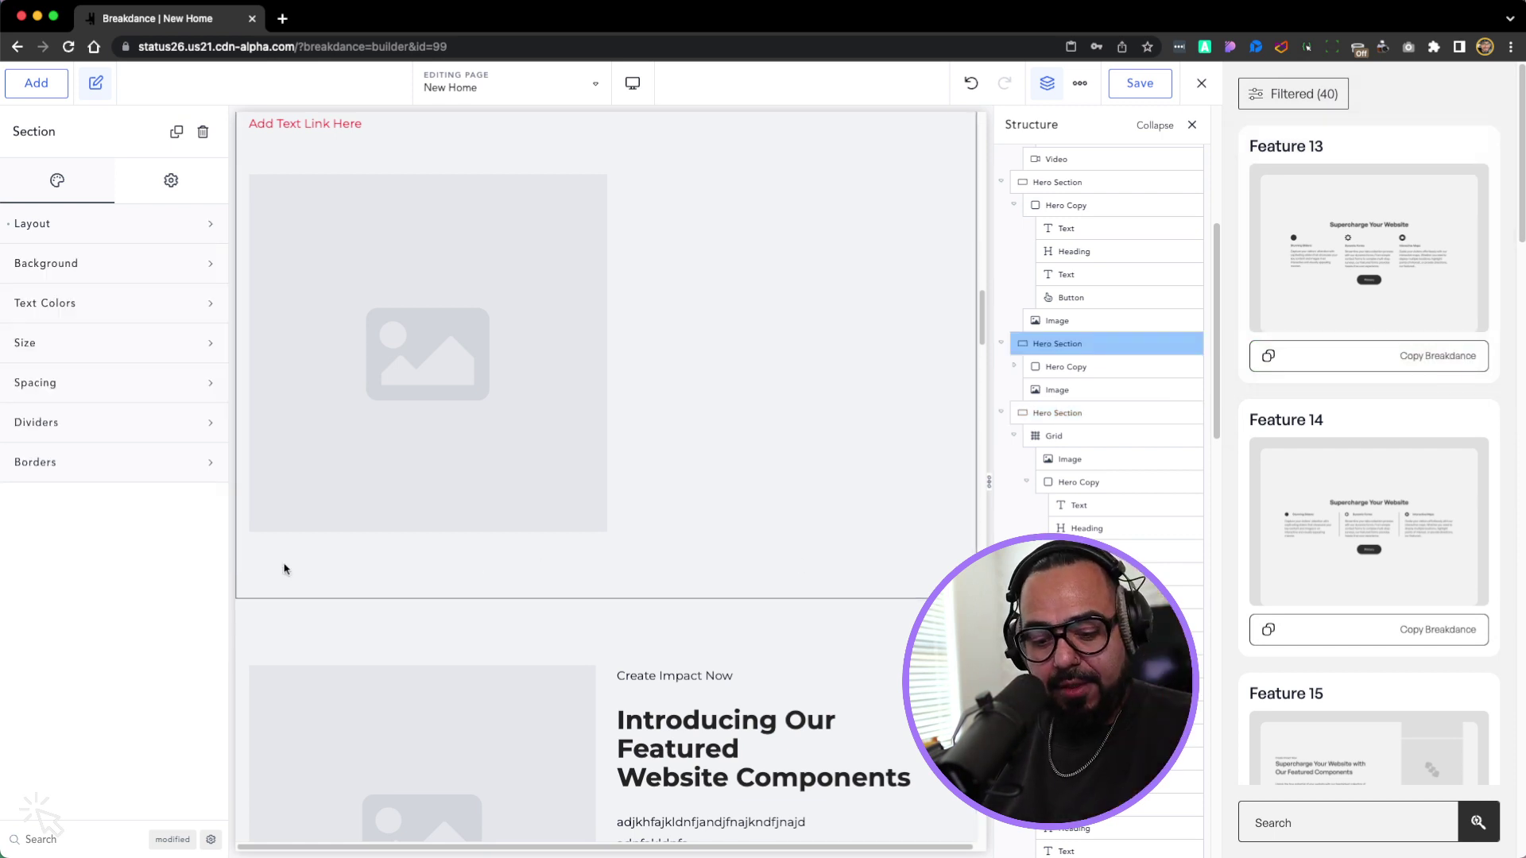
key(super+v)
scroll(516, 493, down, 5)
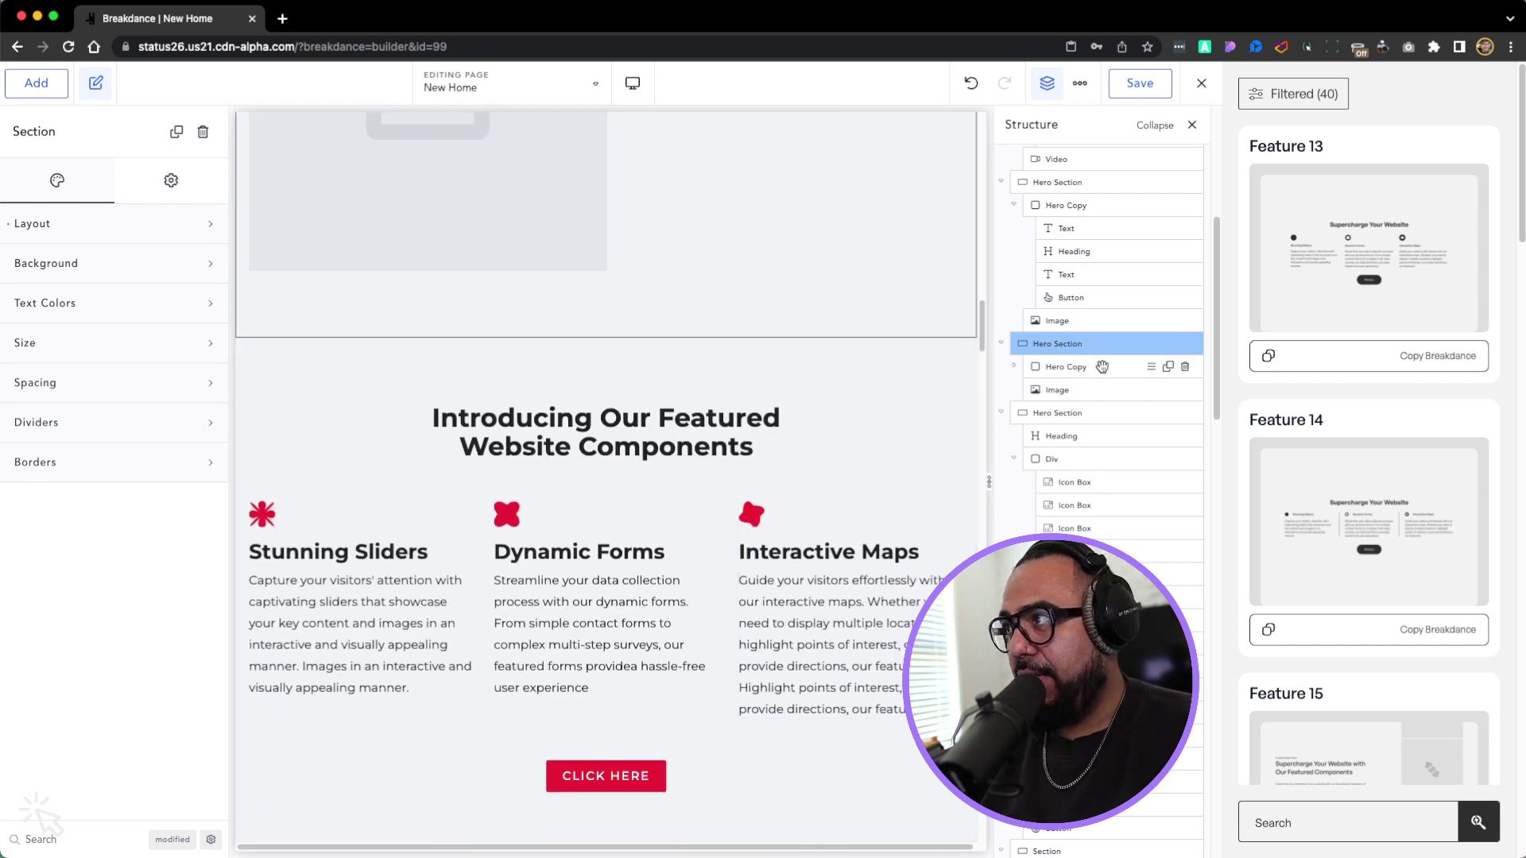
click(1282, 48)
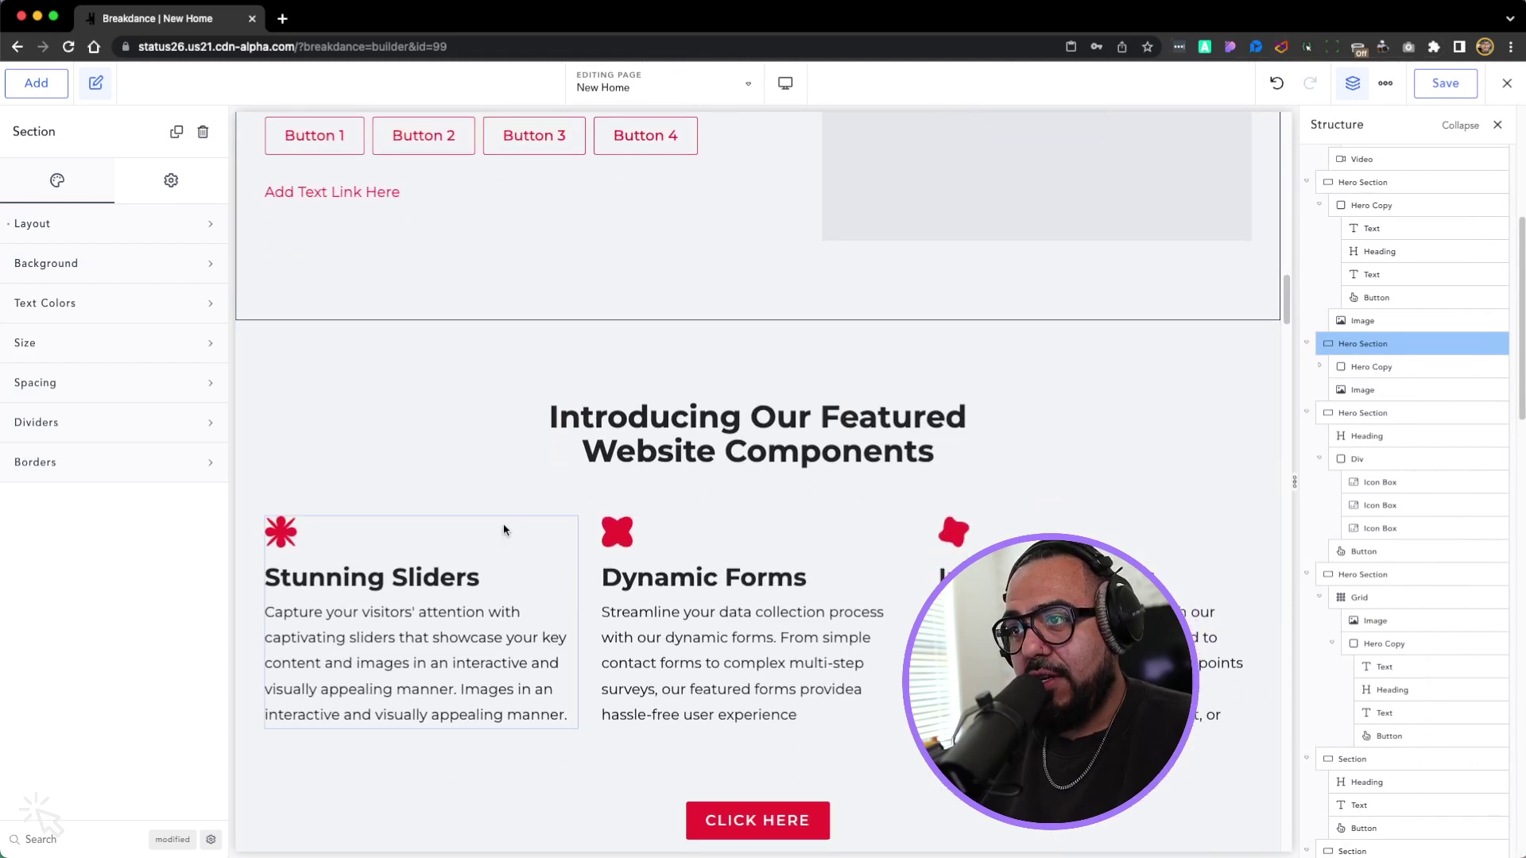
scroll(580, 583, down, 3)
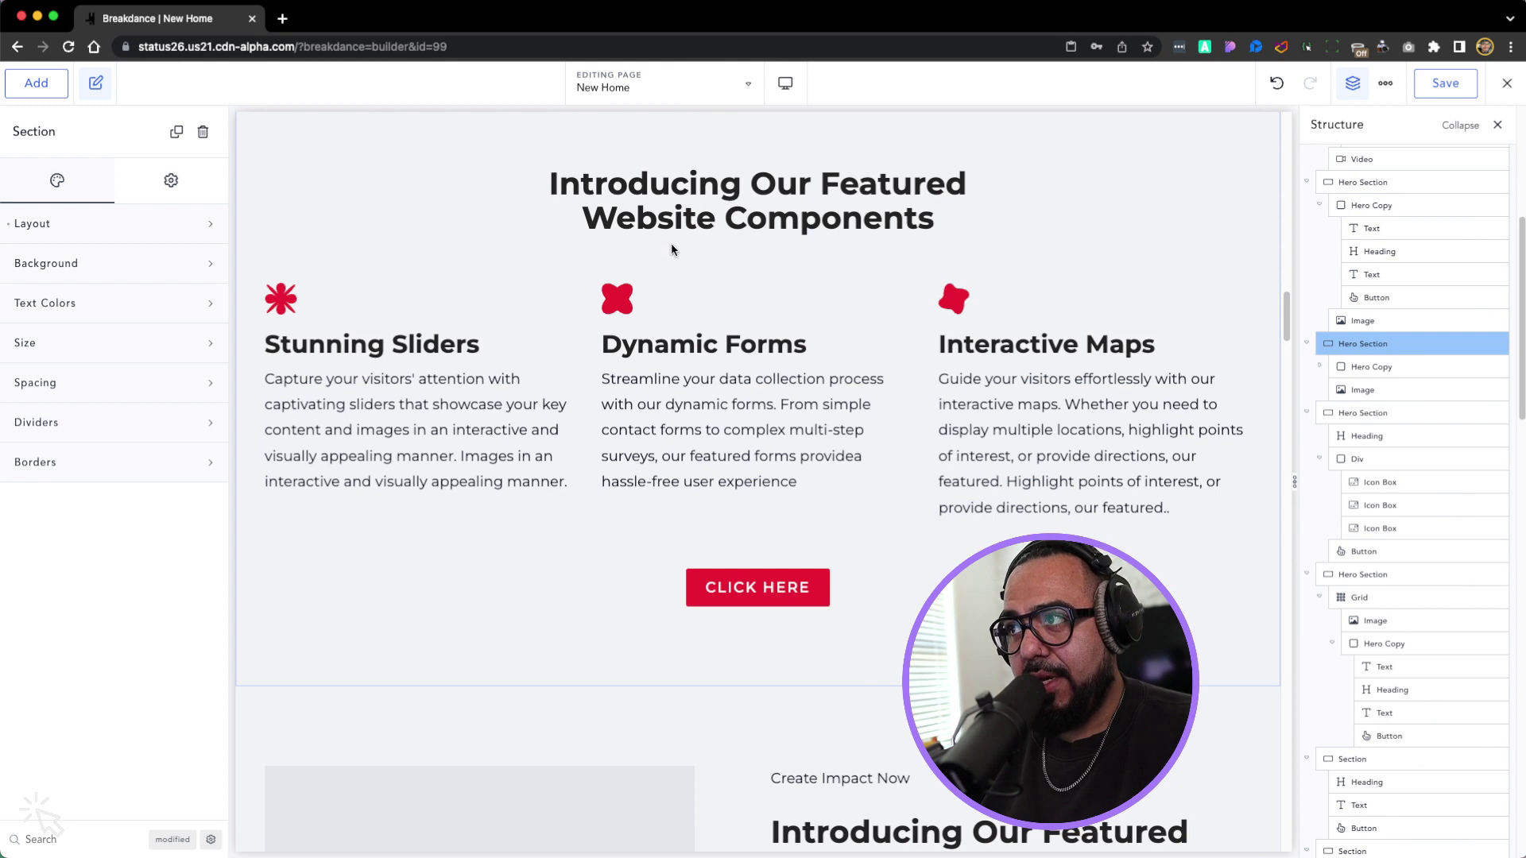
click(680, 205)
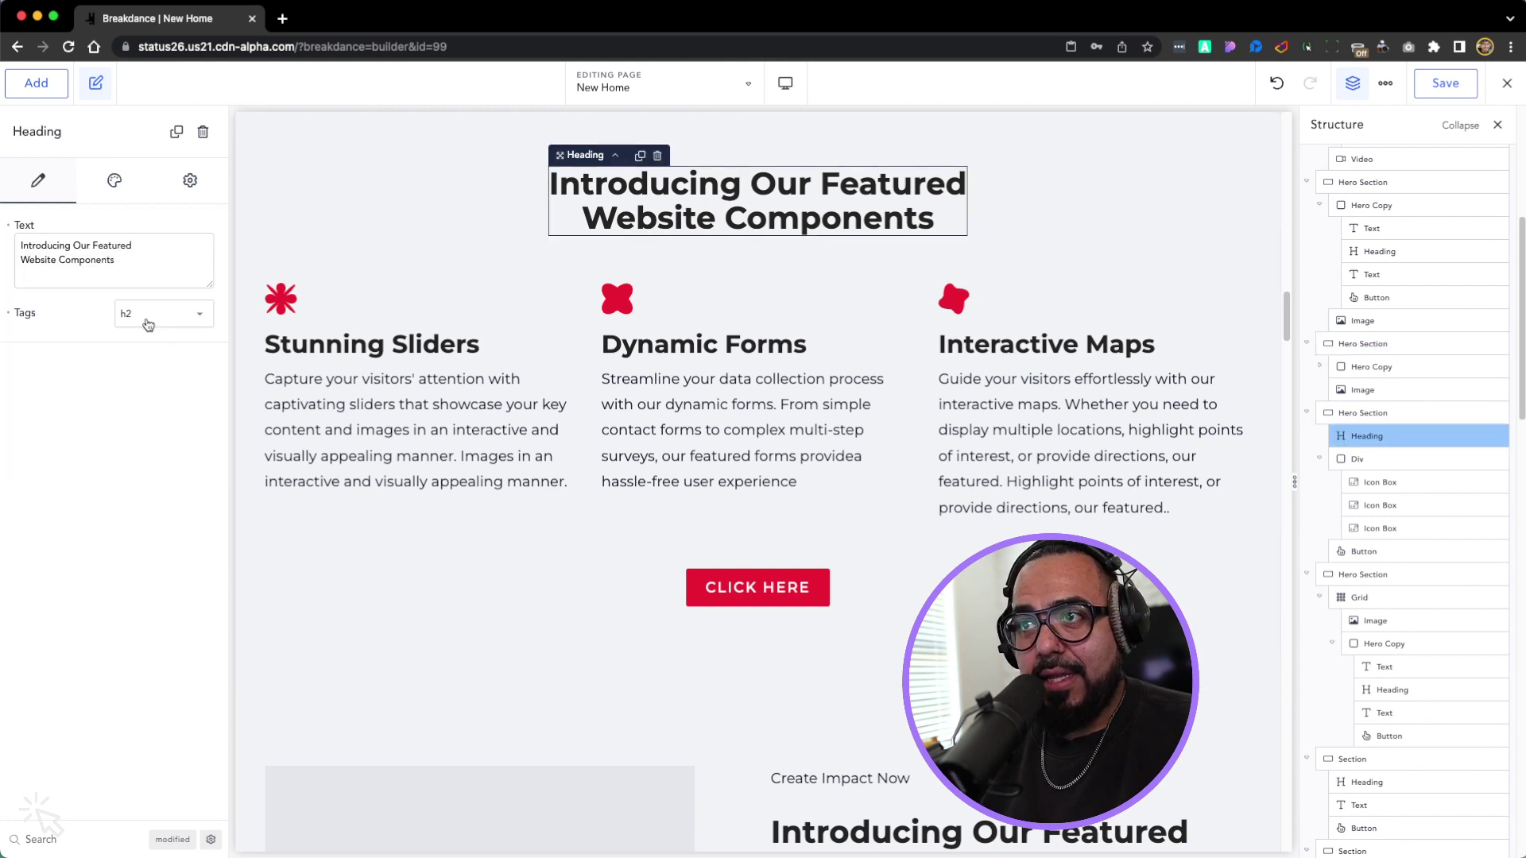
click(434, 344)
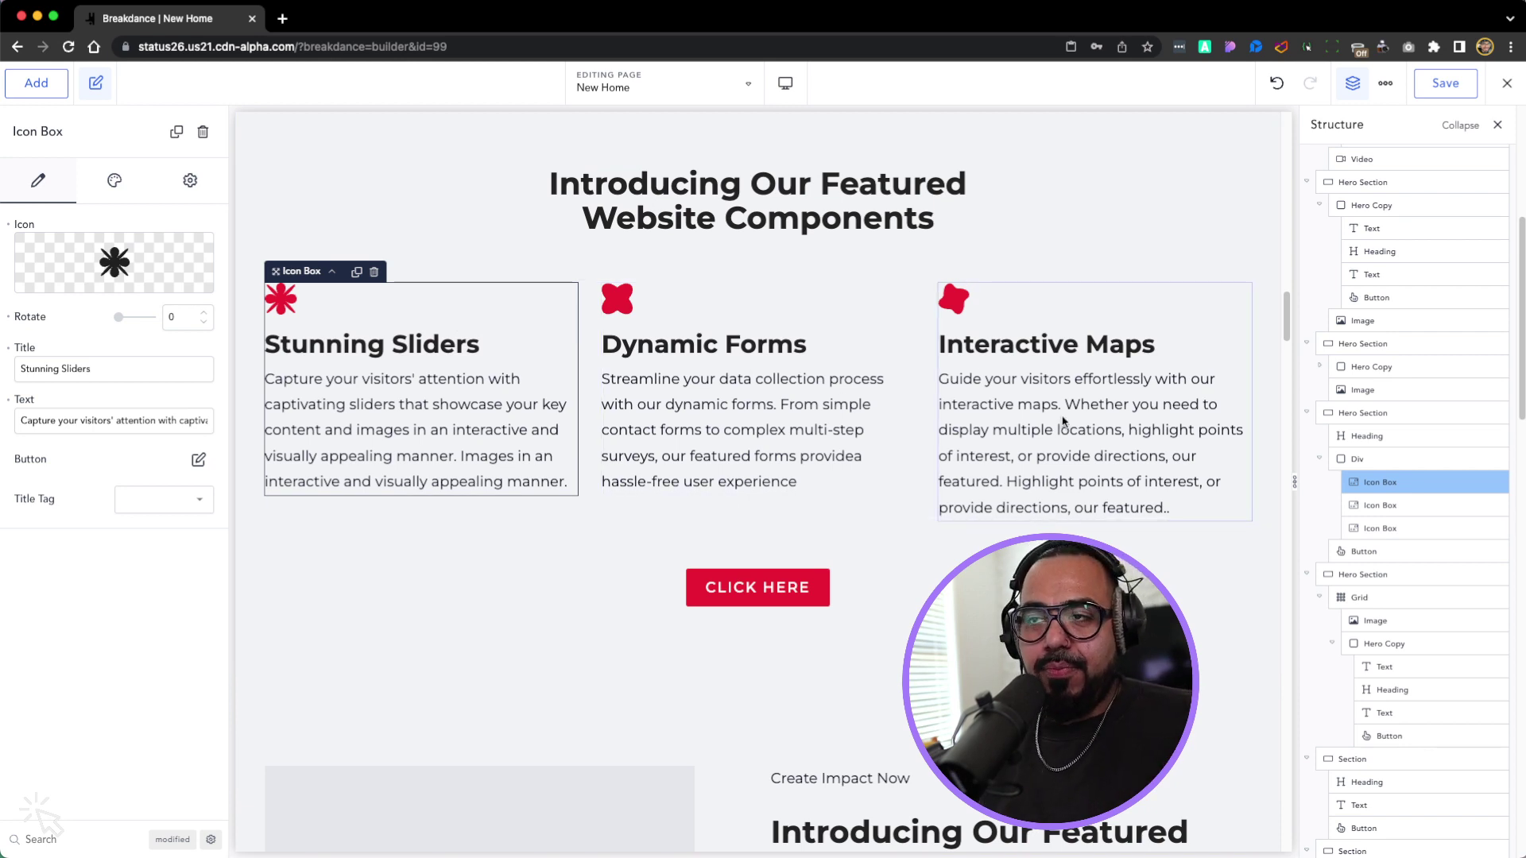
scroll(1063, 422, up, 1)
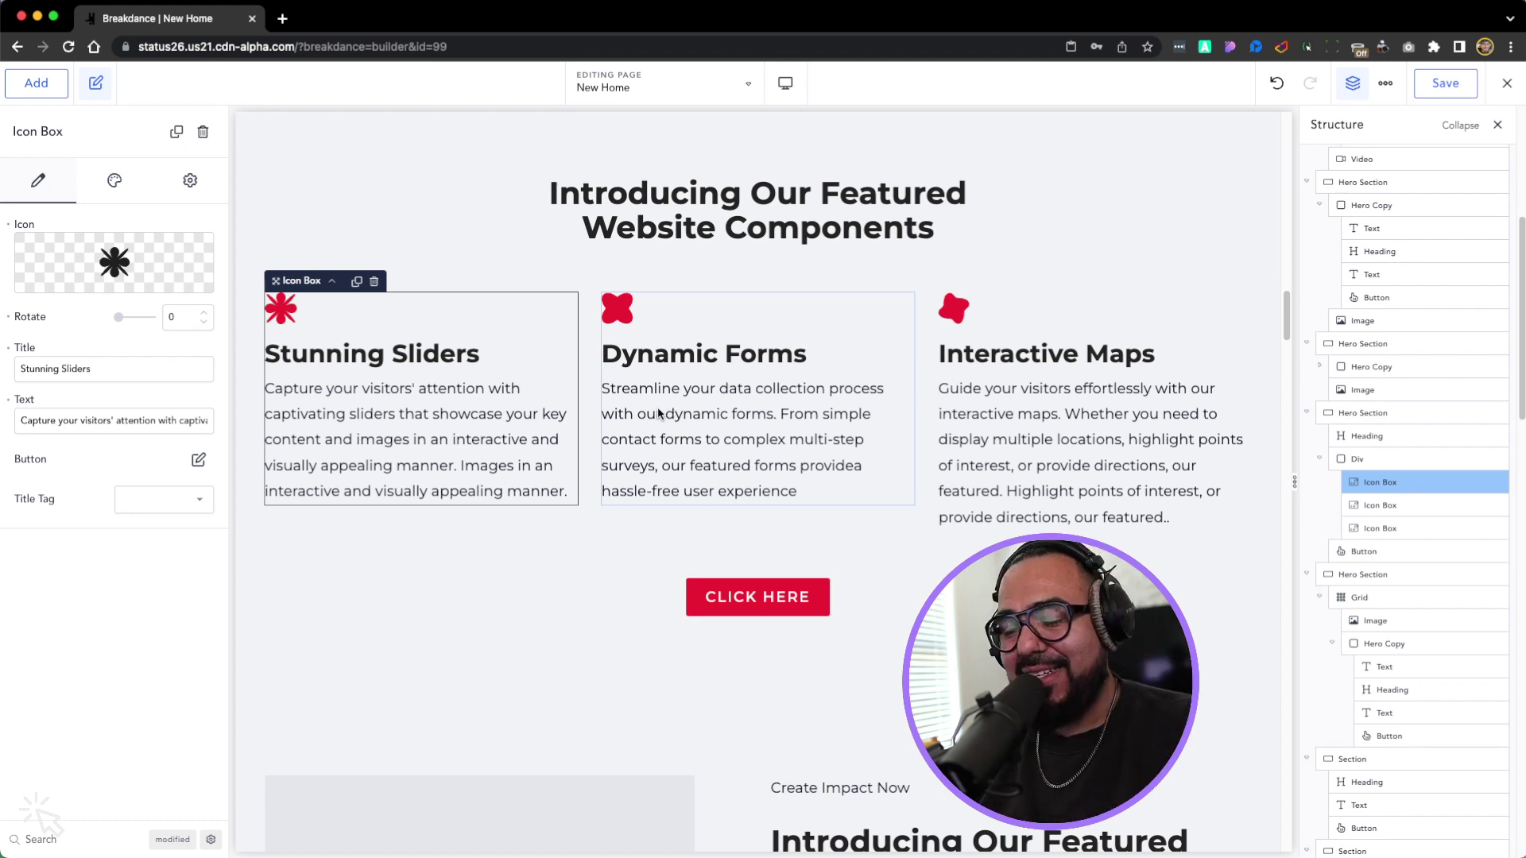
- Paste Feature 21, a feature list beside an image placeholder, below the three-column section, then close the library
click(1302, 46)
scroll(1361, 358, down, 15)
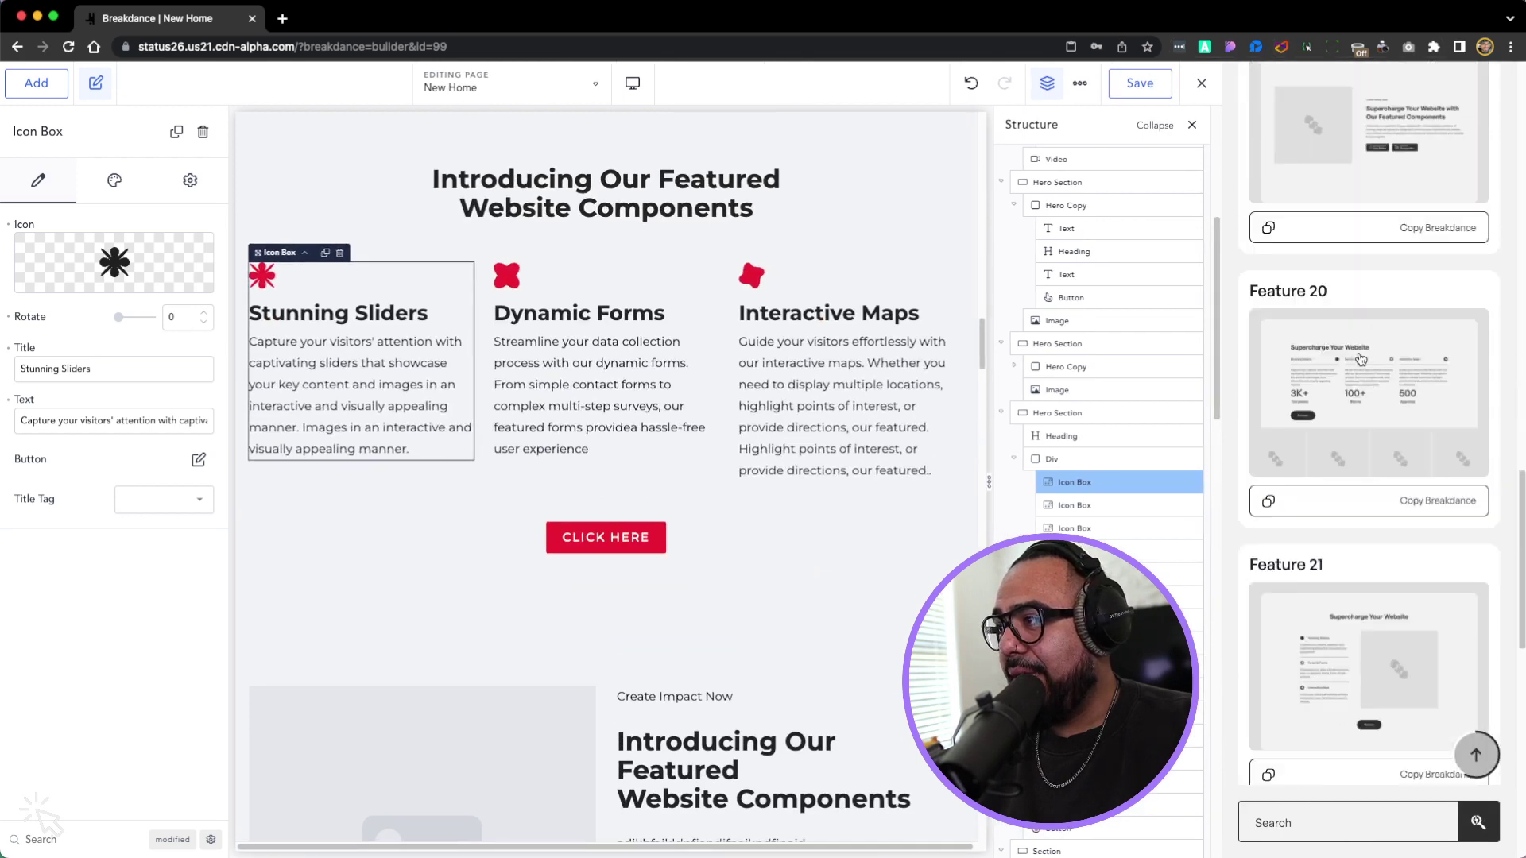
scroll(1361, 359, down, 3)
click(310, 594)
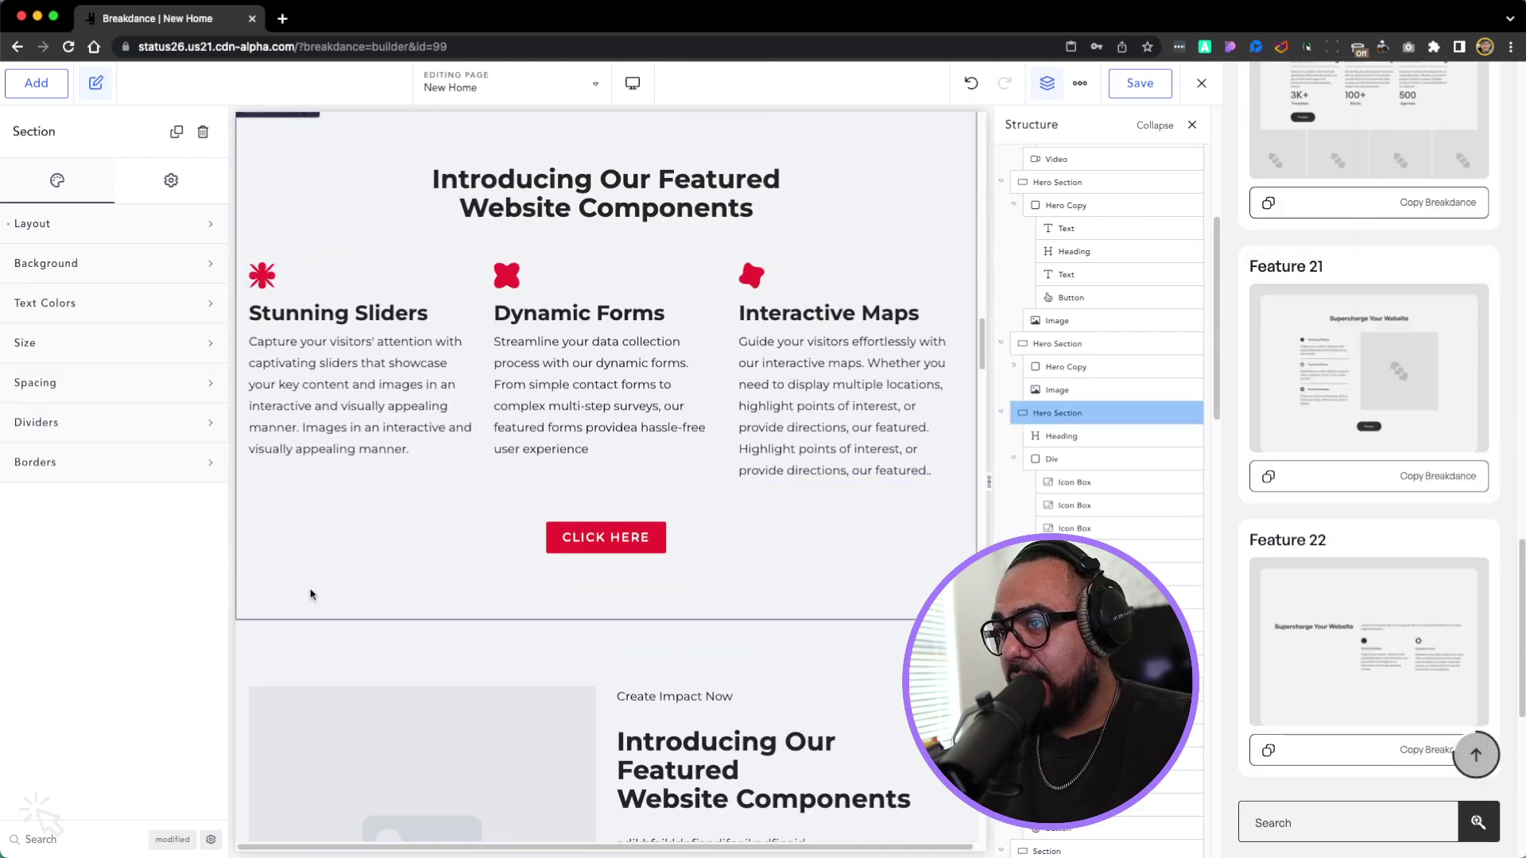
click(1322, 478)
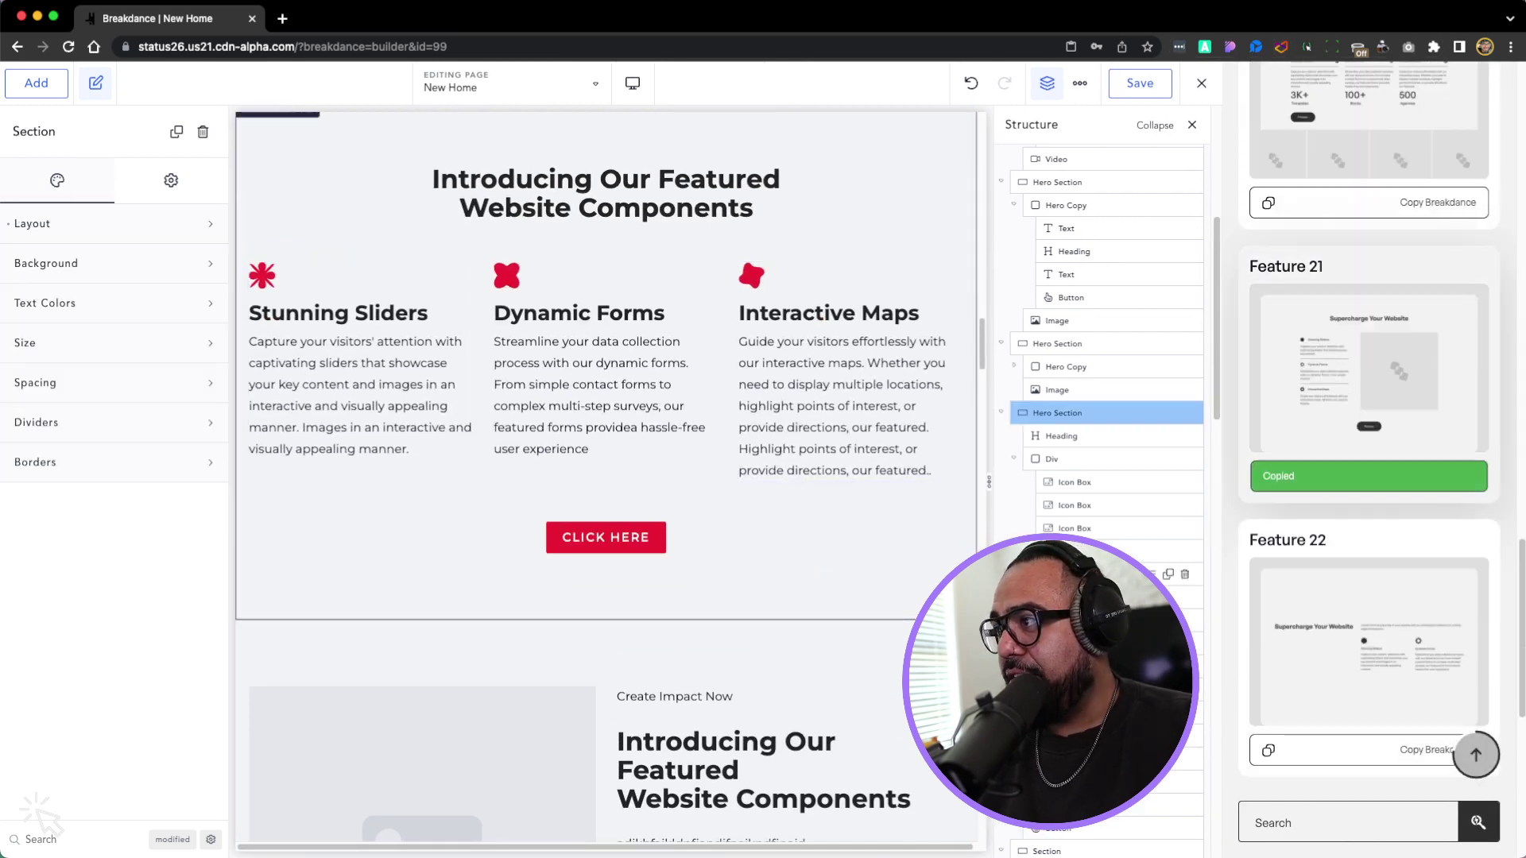
key(super+v)
scroll(488, 568, down, 4)
scroll(488, 566, down, 3)
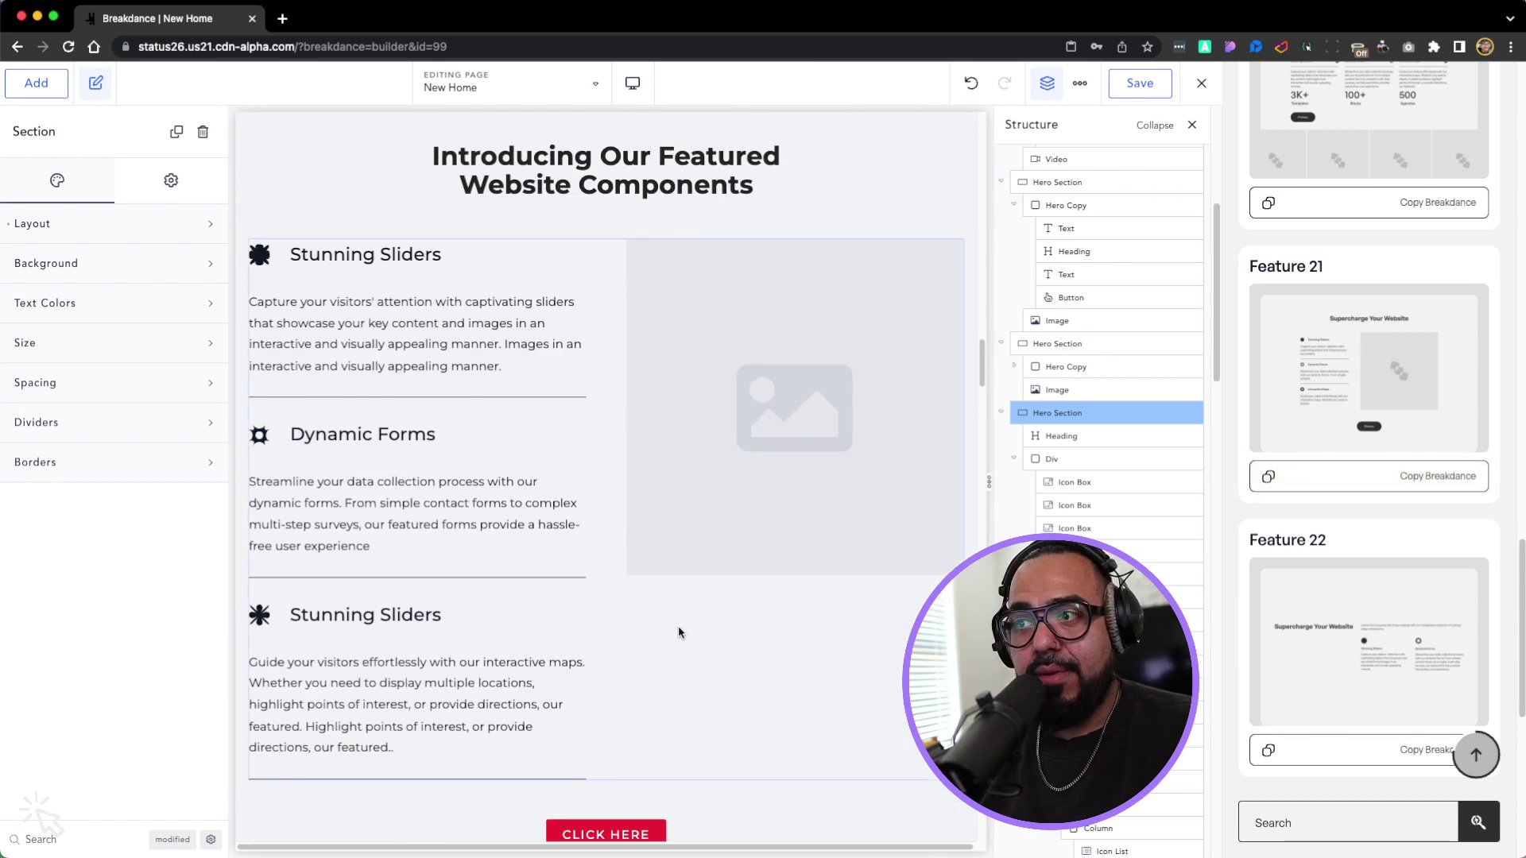
scroll(679, 626, down, 1)
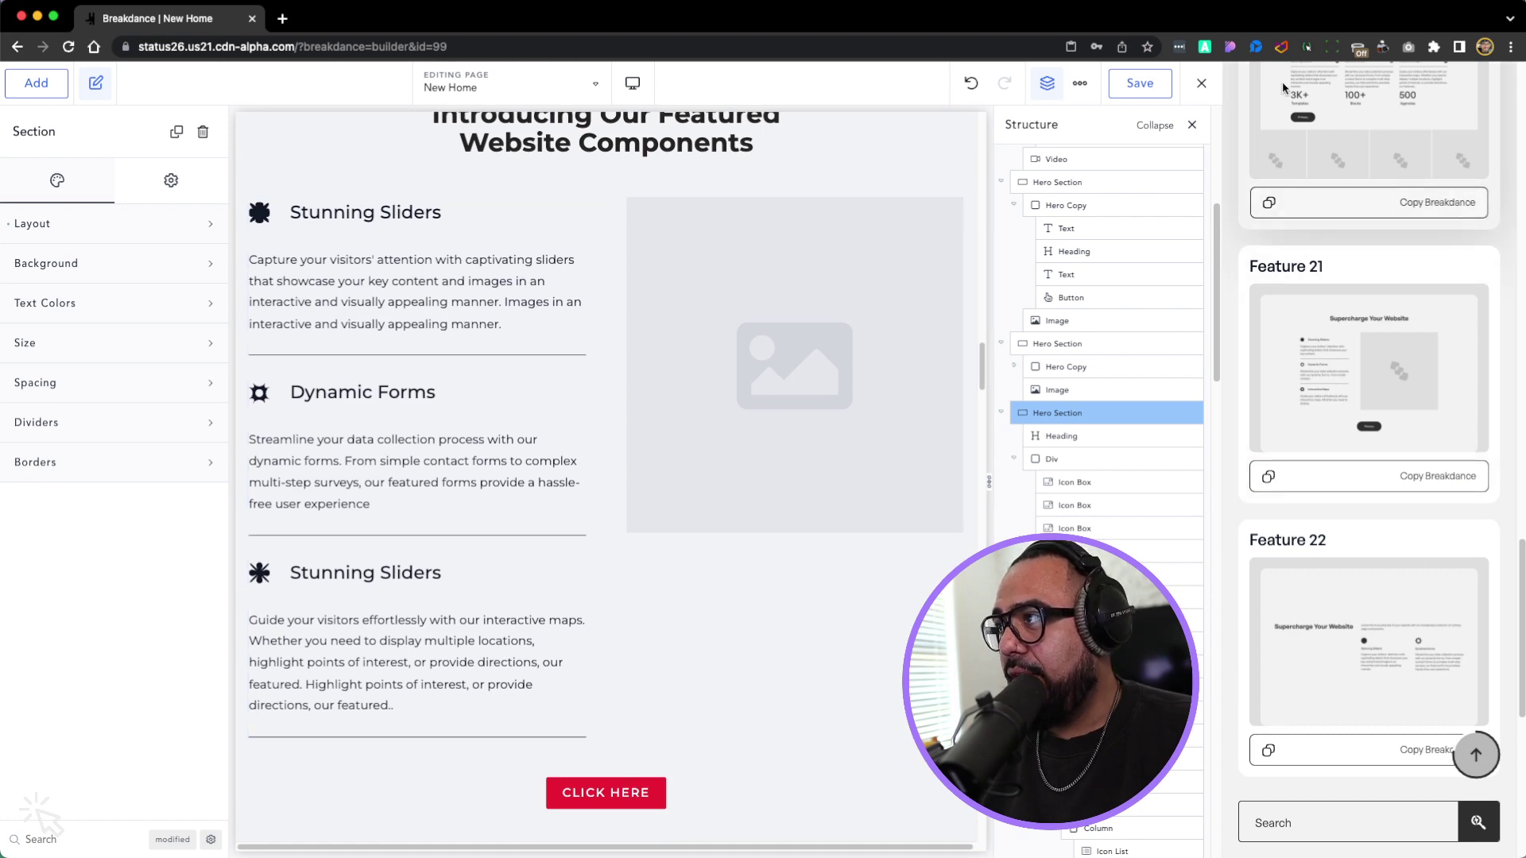
click(1281, 48)
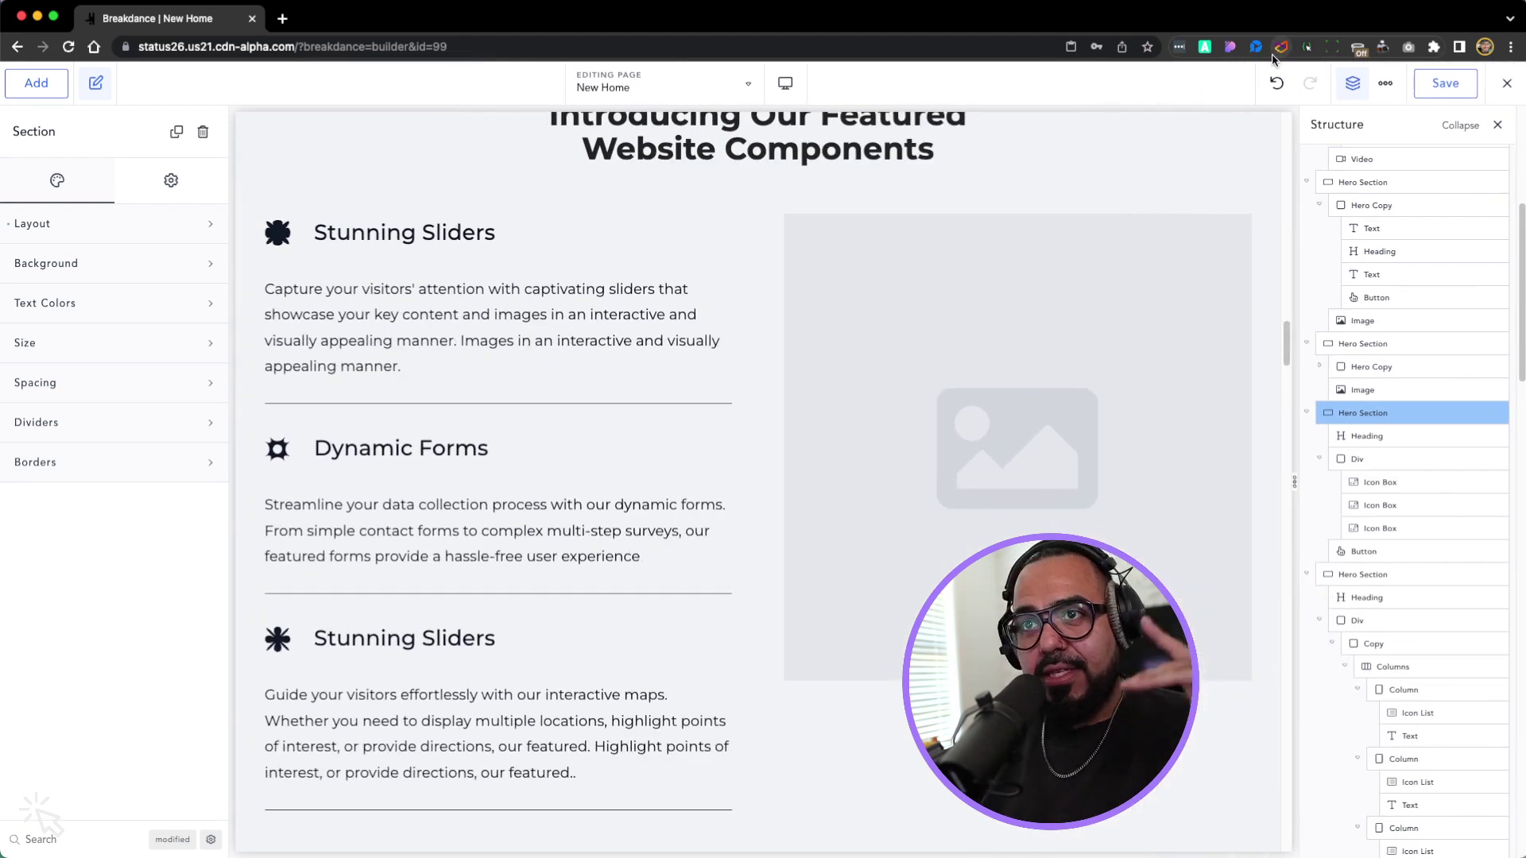